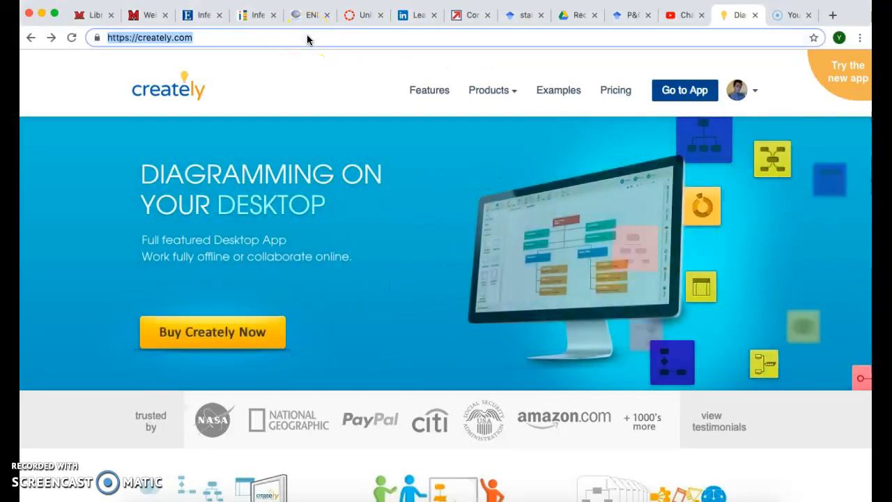
- Go to creately.com in Chrome's address bar
text(creately.)
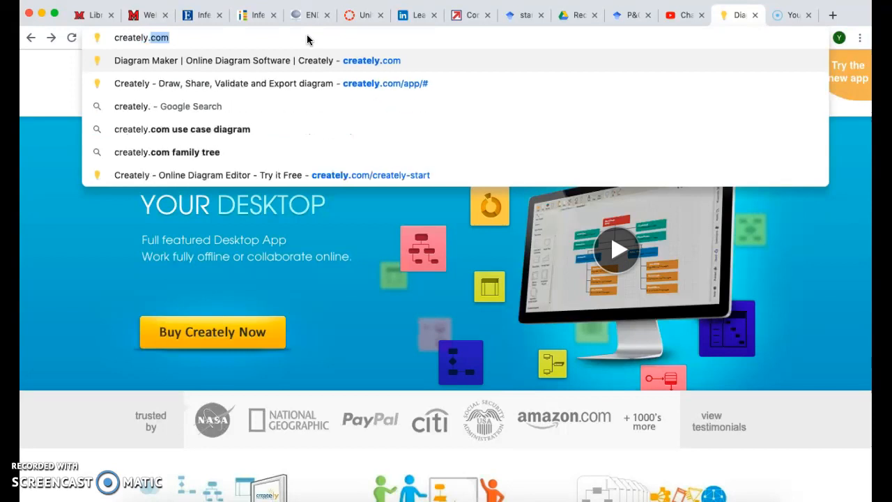
text(com)
key(Return)
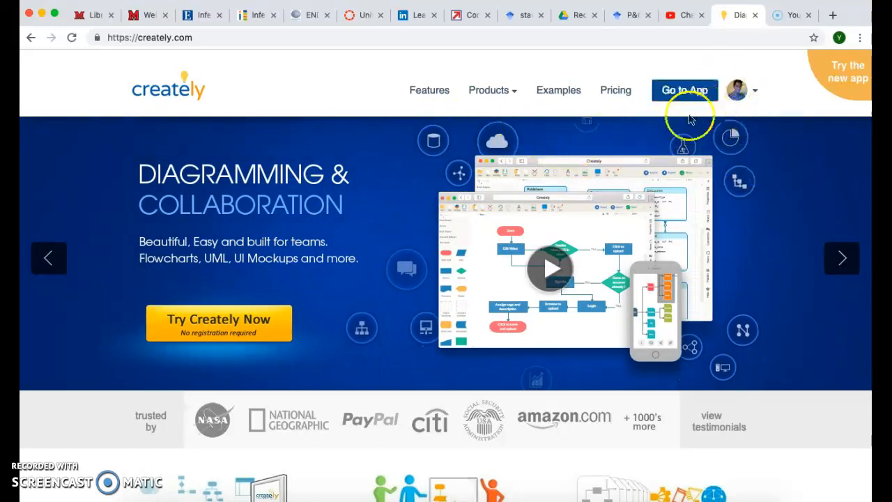
- Enter the Creately app from the account area to reach My Home Project
click(736, 94)
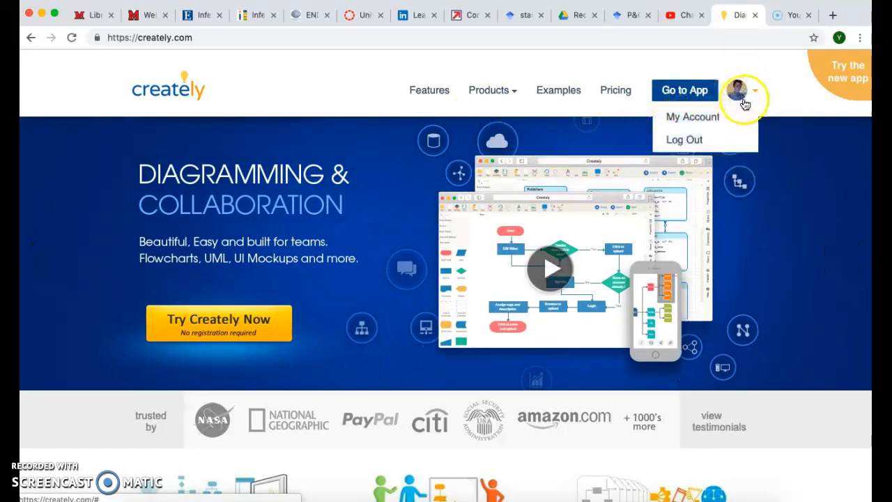
click(697, 97)
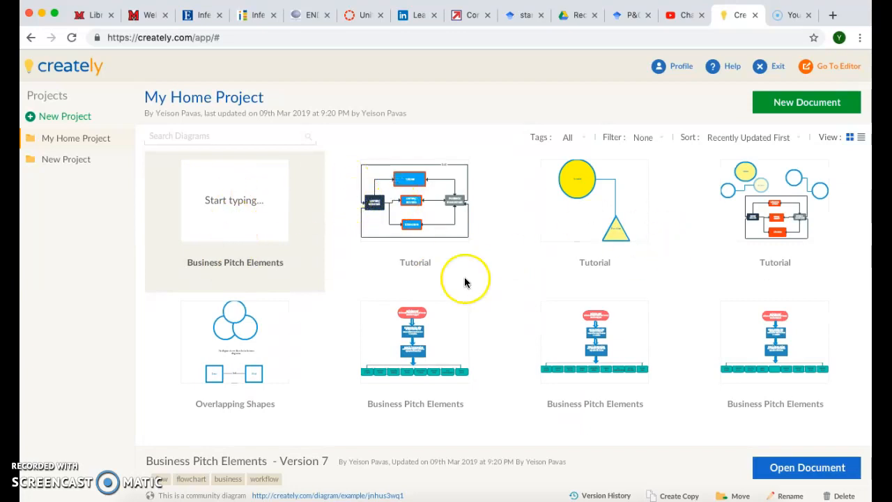
- Open the Business Pitch Elements diagram in the editor
click(827, 473)
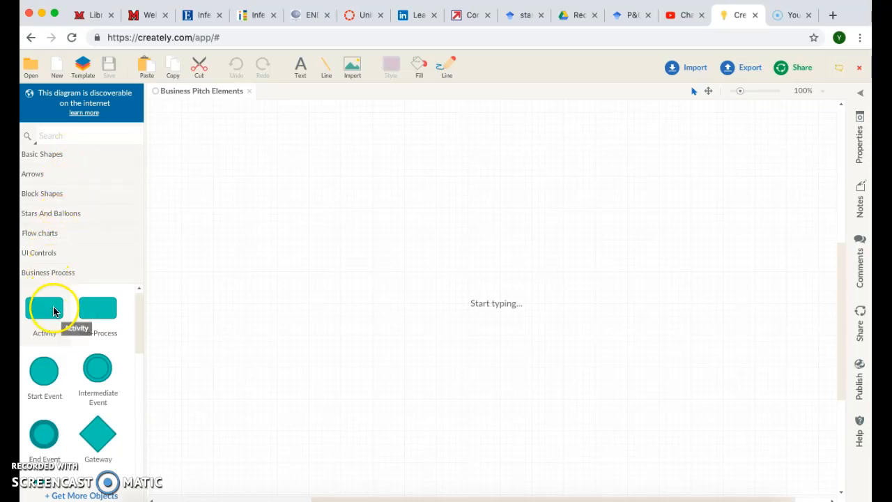
- Drag a square from Basic Shapes onto the canvas and stretch it into a wide rectangle
click(56, 155)
drag(48, 193, 57, 158)
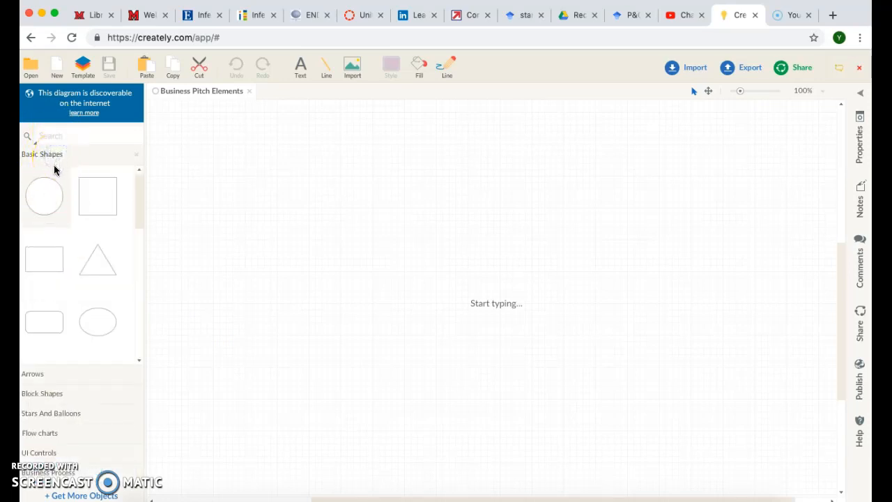
drag(95, 197, 446, 180)
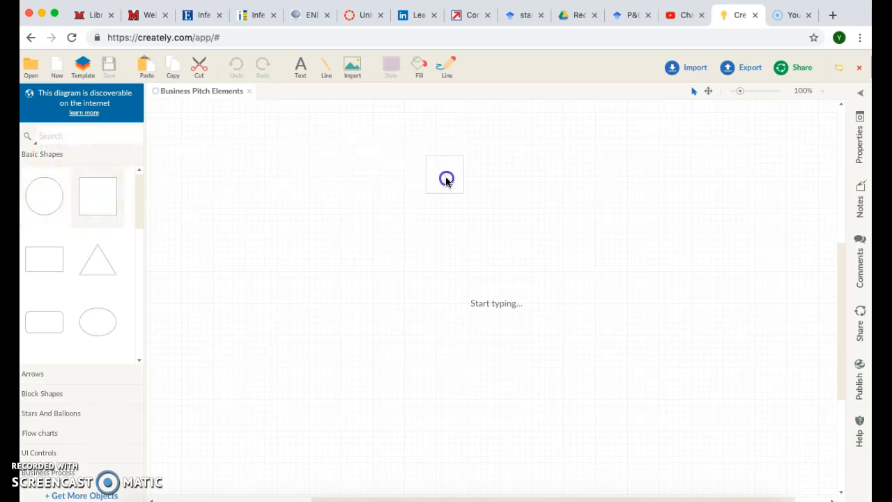
click(459, 231)
drag(460, 231, 386, 212)
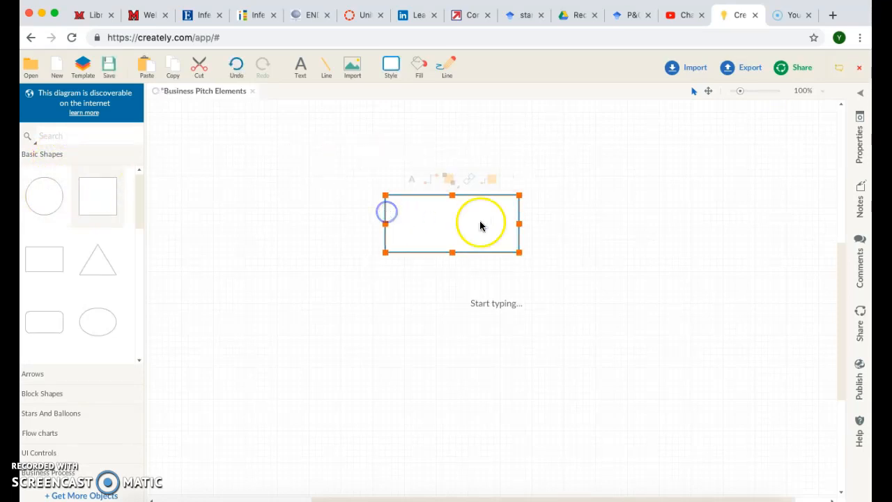
drag(450, 209, 463, 187)
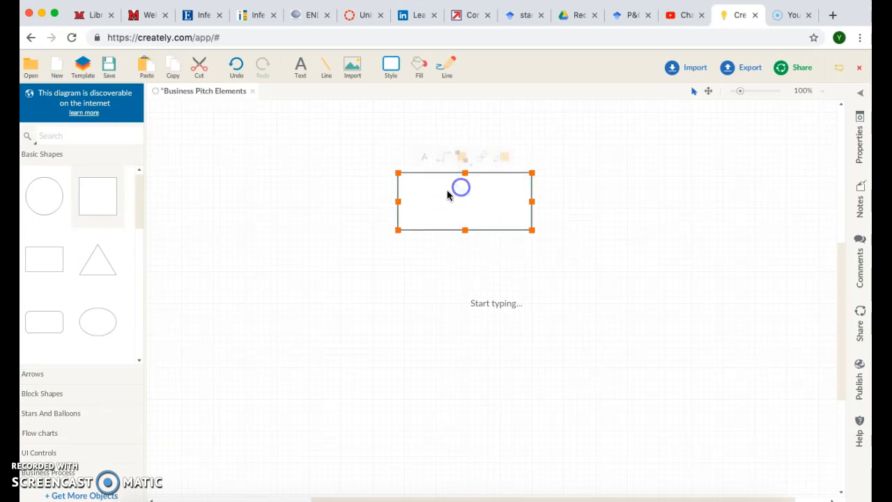
- Fill the rectangle with cyan
click(417, 68)
click(380, 95)
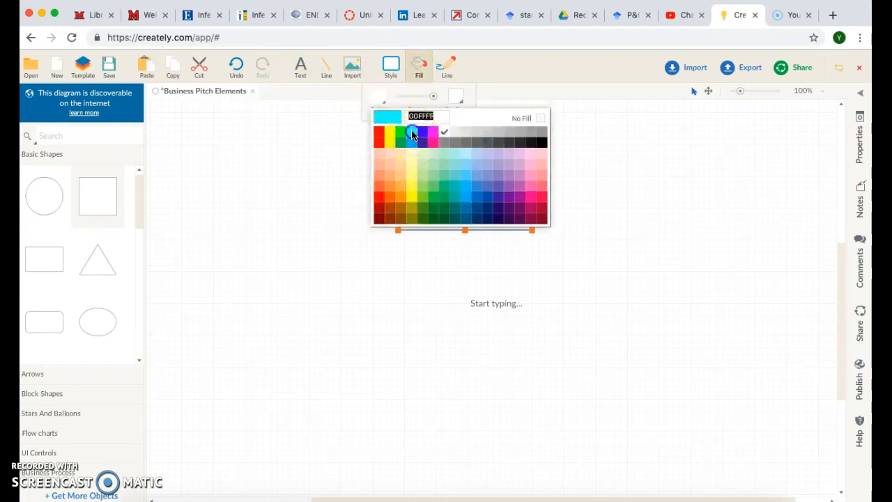
click(412, 135)
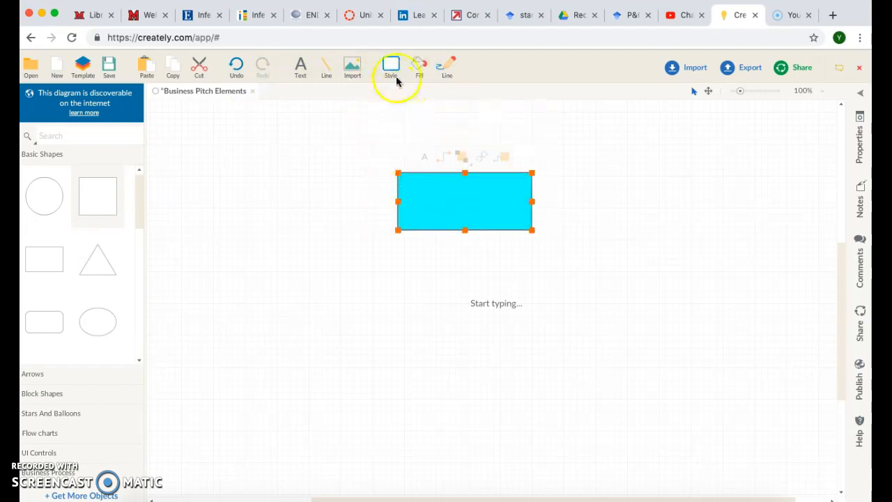
- Put the cyan rectangle's own label into editing, abandoning a stray text box
click(305, 70)
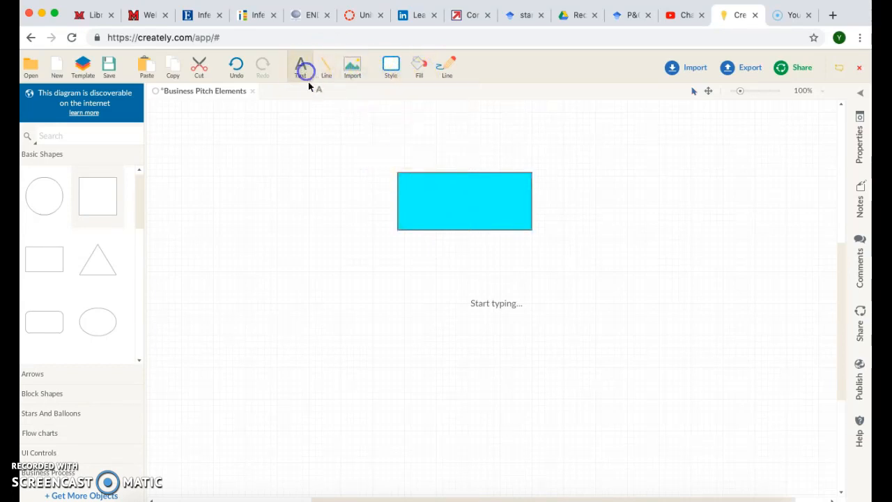
click(473, 198)
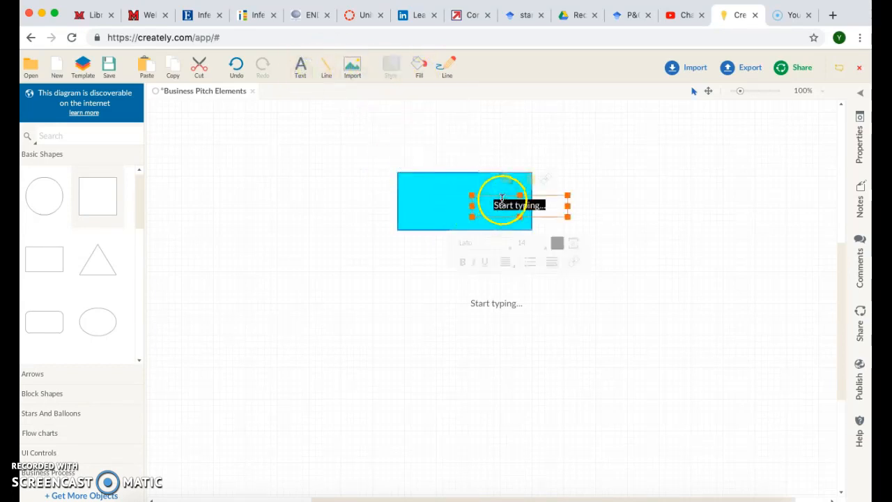
click(480, 195)
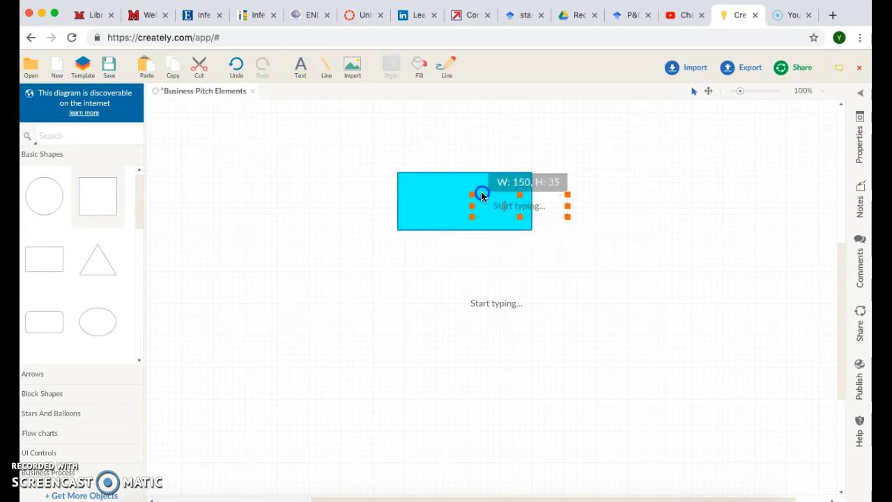
click(476, 193)
click(456, 196)
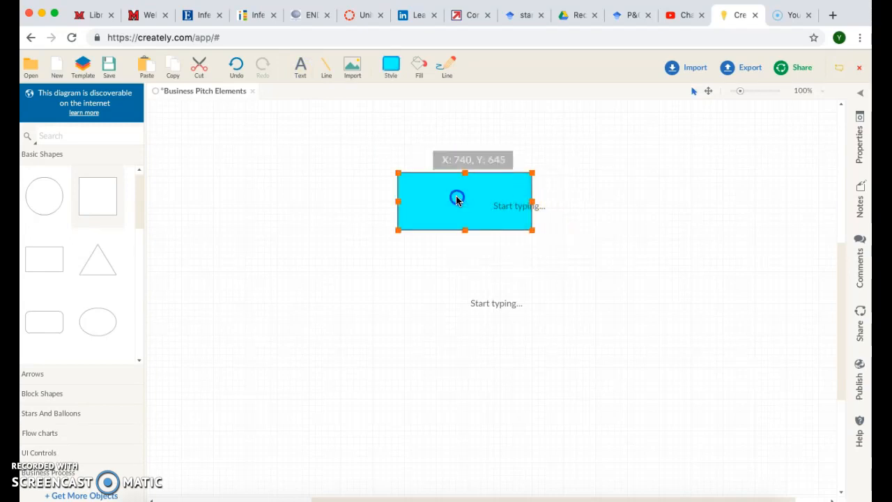
click(447, 207)
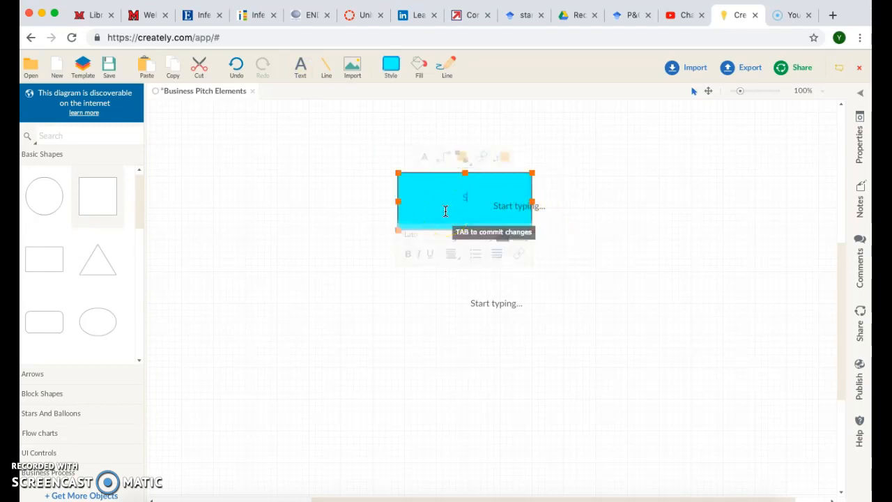
- Choose black label text and type 'STARBUCK' and 'SWOT ANALYSIS' on two lines
click(301, 69)
click(305, 76)
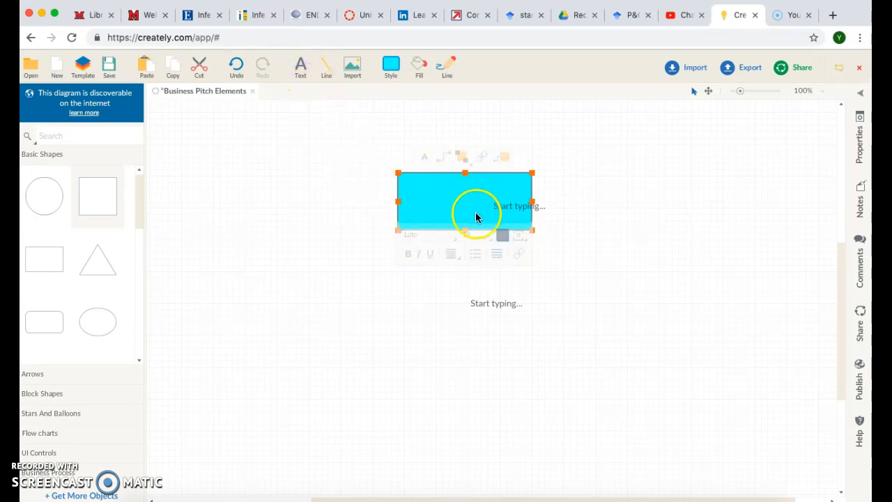
click(503, 236)
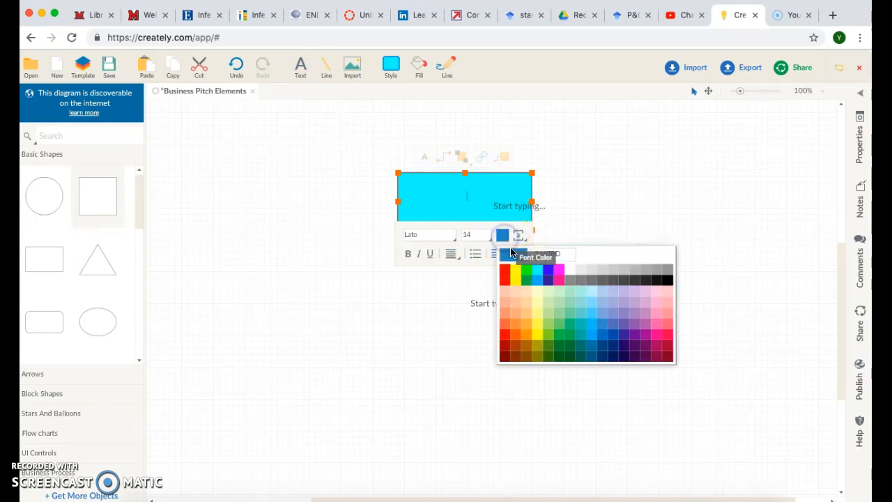
click(665, 280)
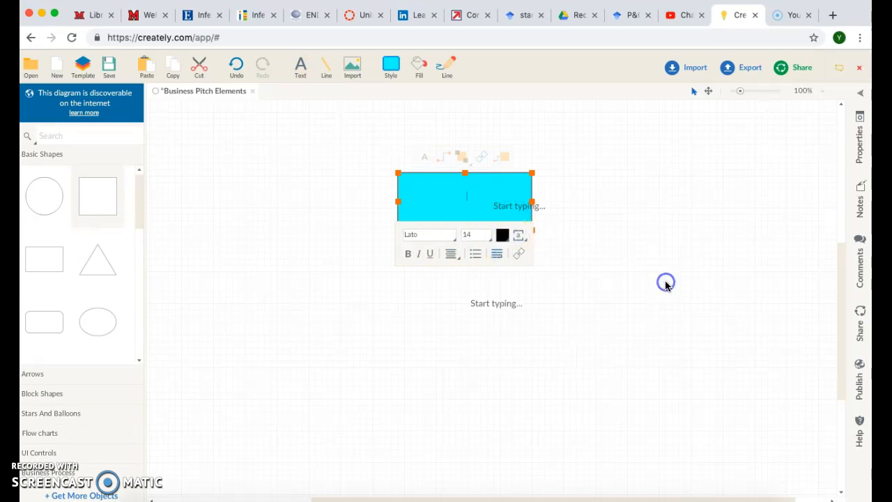
click(438, 193)
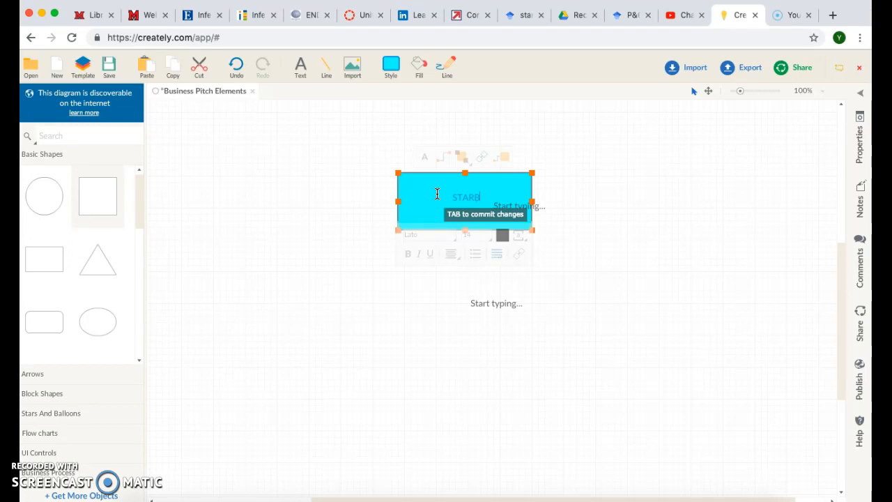
key(Return)
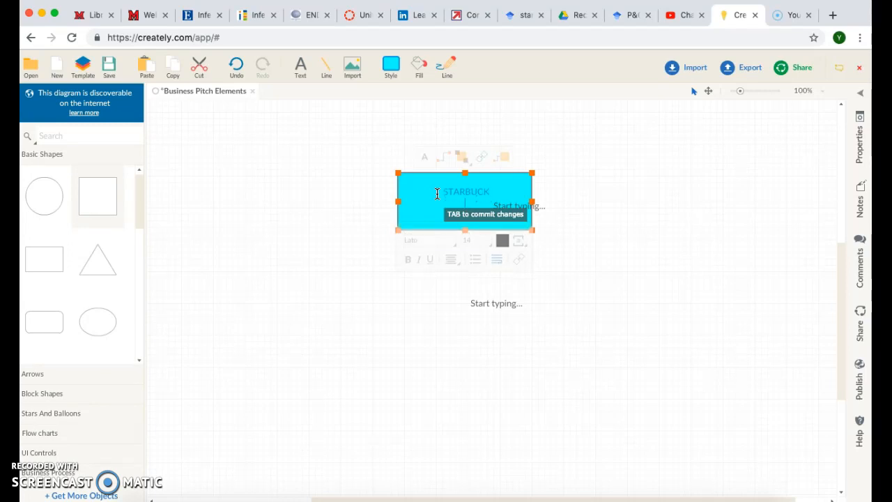
text(SWOT ANALYSIS)
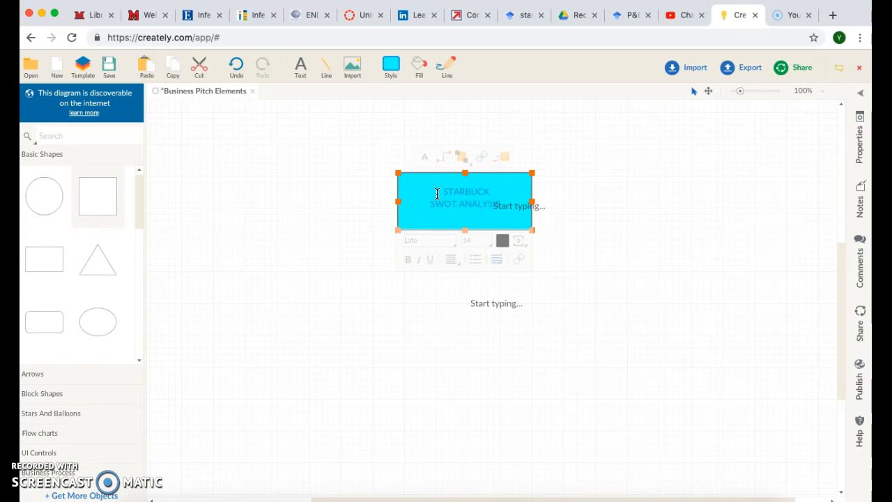
click(560, 198)
- Select the whole STARBUCK SWOT ANALYSIS label and reapply the black font colour
click(512, 207)
click(463, 206)
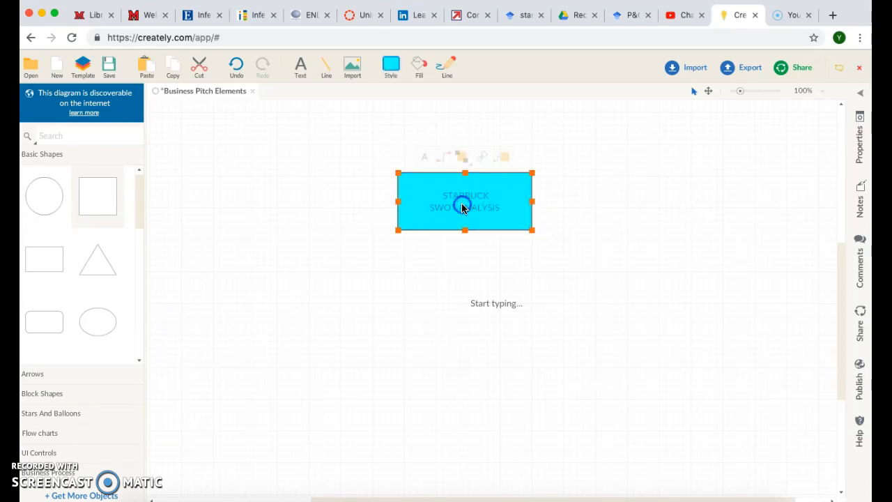
double_click(463, 207)
click(502, 241)
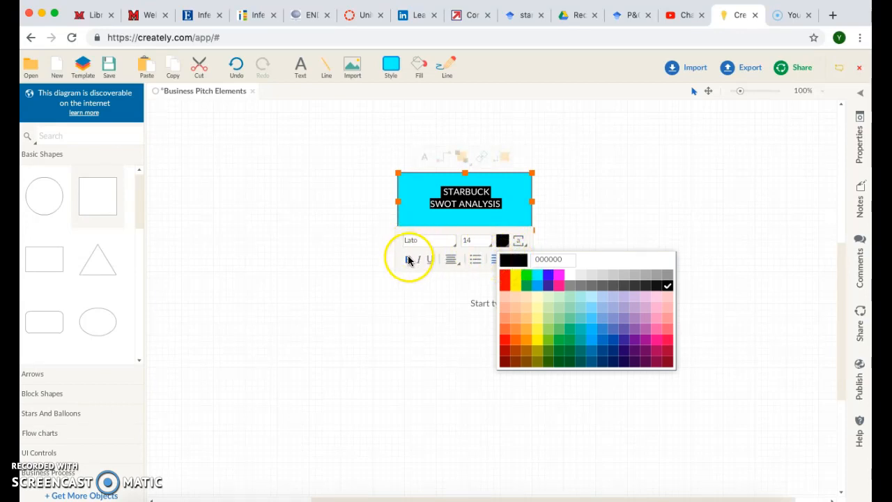
click(657, 186)
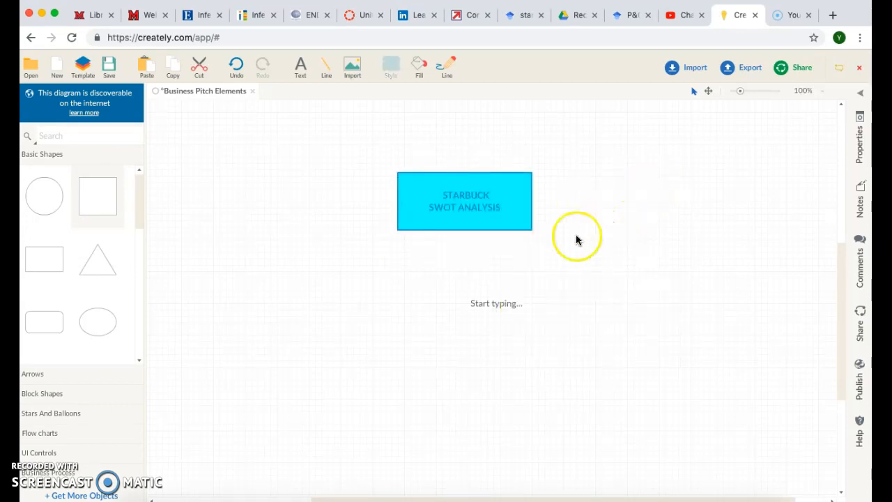
click(54, 374)
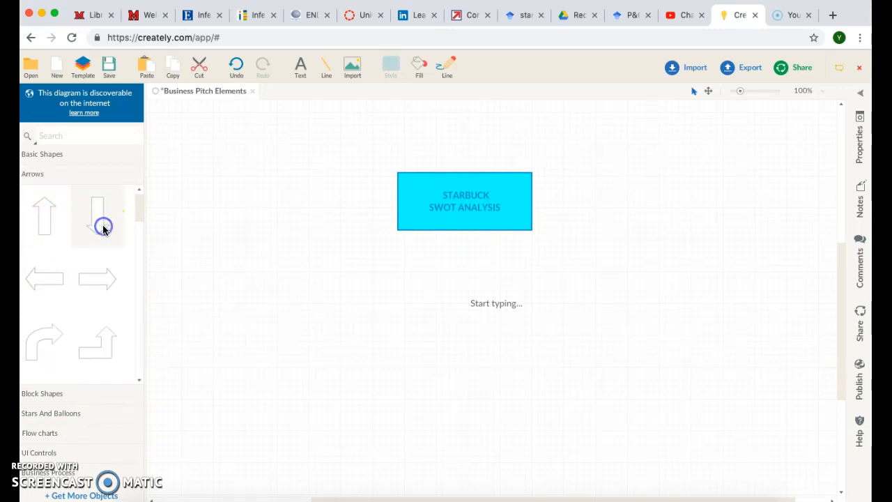
- Drag a Down Arrow under the title box and delete the empty 'Start typing...' placeholder
drag(446, 328, 464, 244)
click(512, 309)
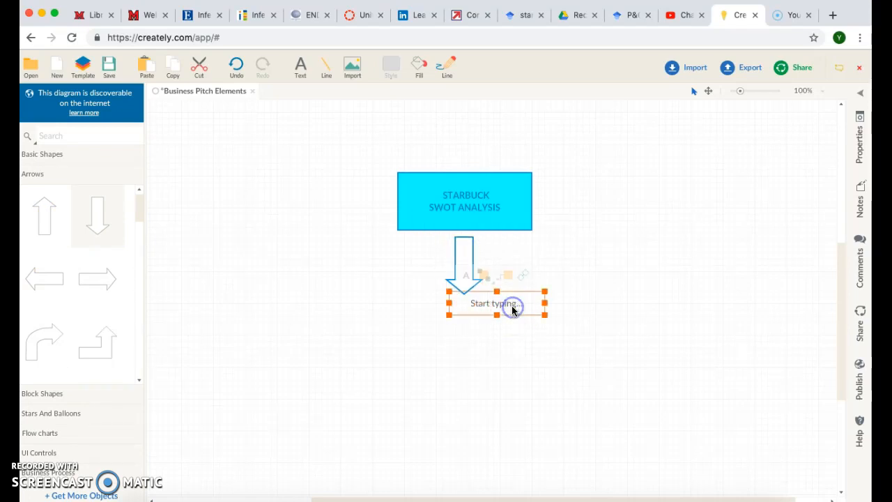
key(Delete)
click(499, 181)
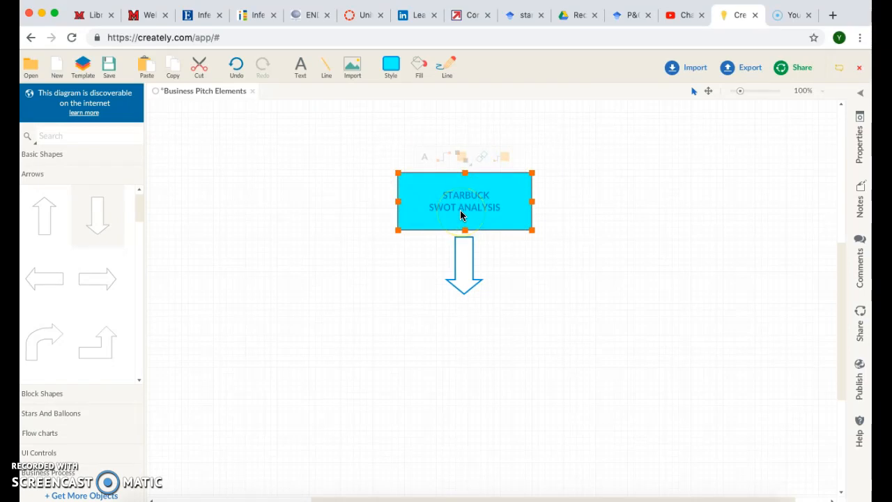
click(463, 313)
- Paste a copy of the title box under the arrow and relabel it 'STRENGHTS'
key(ctrl+v)
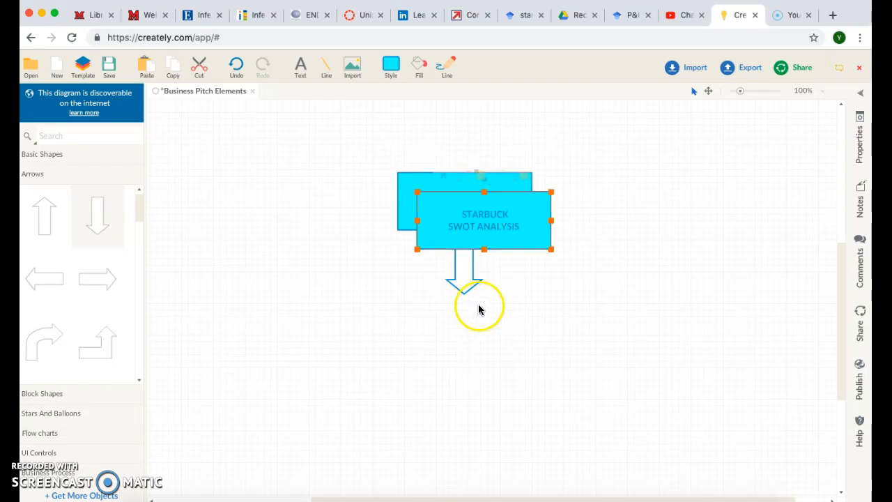
drag(468, 211, 451, 314)
click(462, 334)
double_click(463, 325)
key(BackSpace)
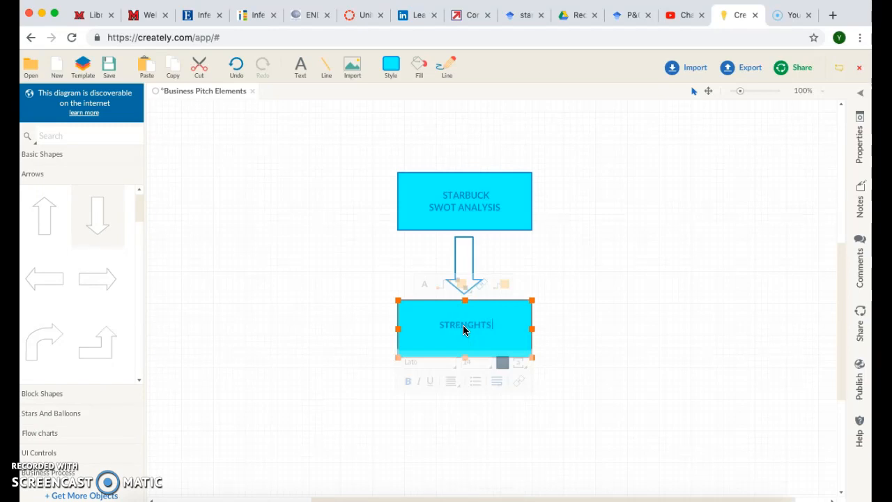
click(525, 326)
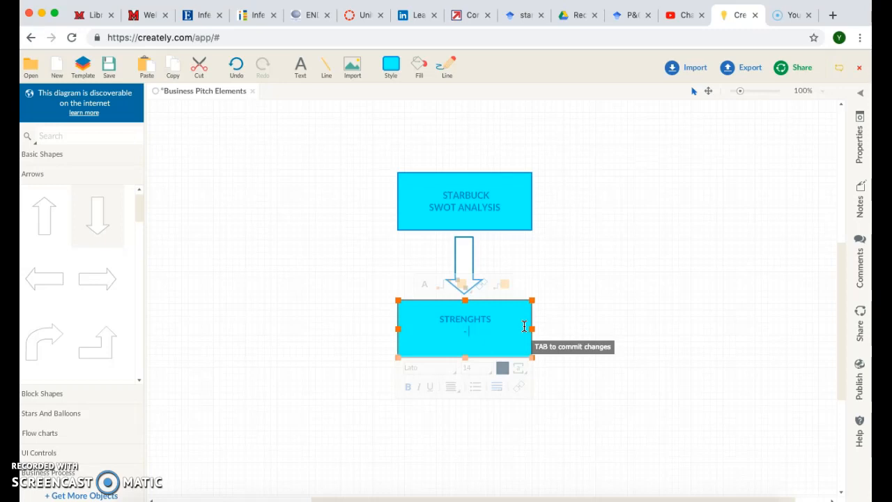
click(641, 304)
click(484, 343)
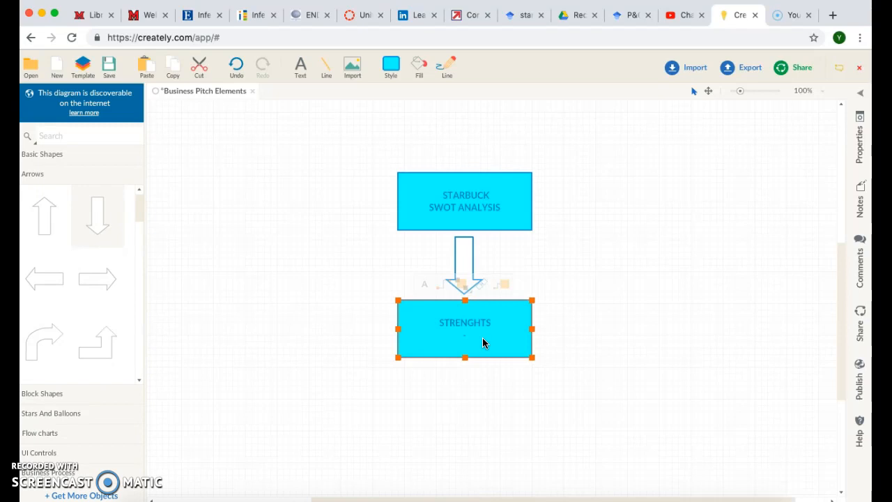
click(540, 423)
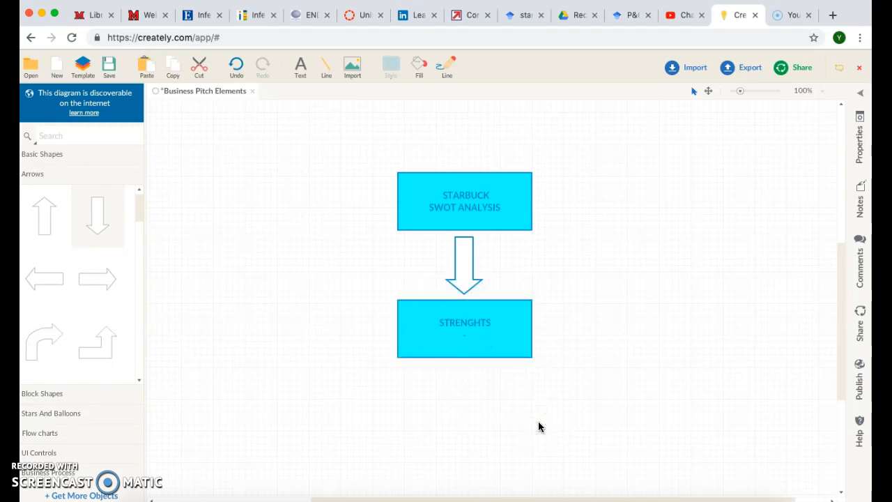
- Paste another STRENGHTS box and position it beneath the first one
key(ctrl+v)
drag(492, 349, 483, 414)
click(472, 280)
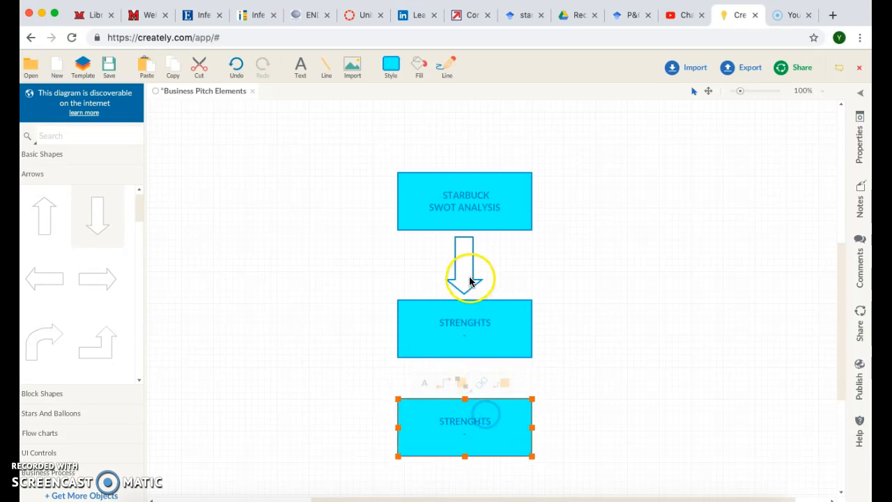